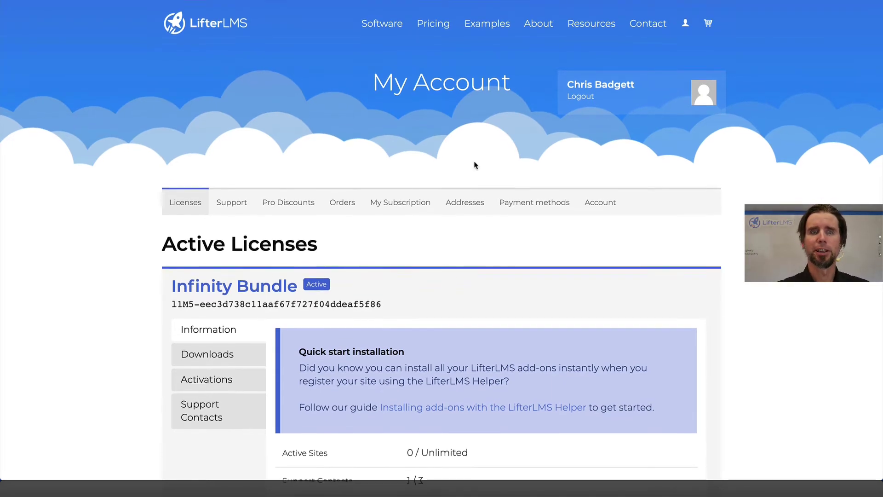
Step: Show the license's downloadable files on the LifterLMS account page
{"action": "scroll", "coordinate": [475, 165], "scroll_direction": "down", "scroll_amount": 2}
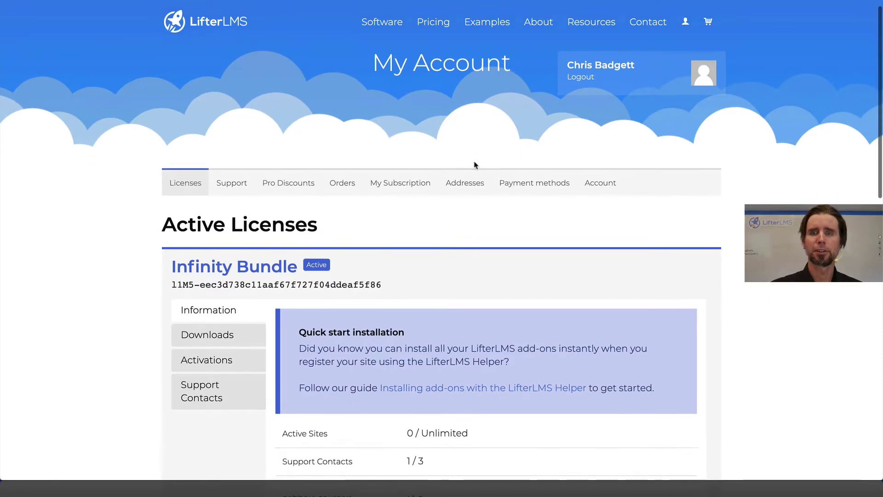
{"action": "scroll", "coordinate": [475, 165], "scroll_direction": "up", "scroll_amount": 2}
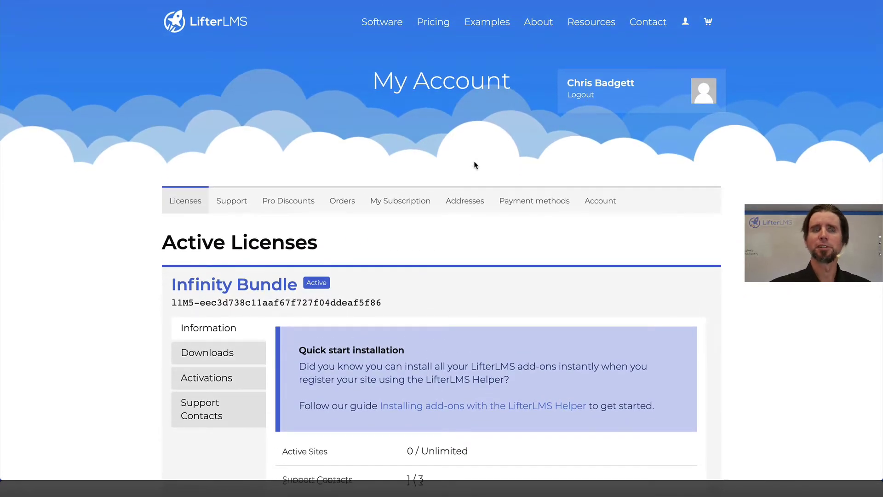
{"action": "scroll", "coordinate": [474, 165], "scroll_direction": "down", "scroll_amount": 1}
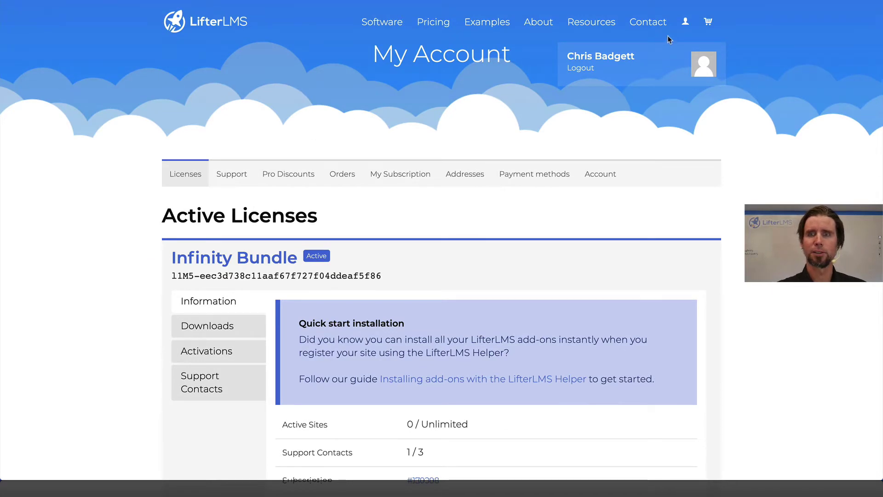
{"action": "mouse_move", "coordinate": [685, 22]}
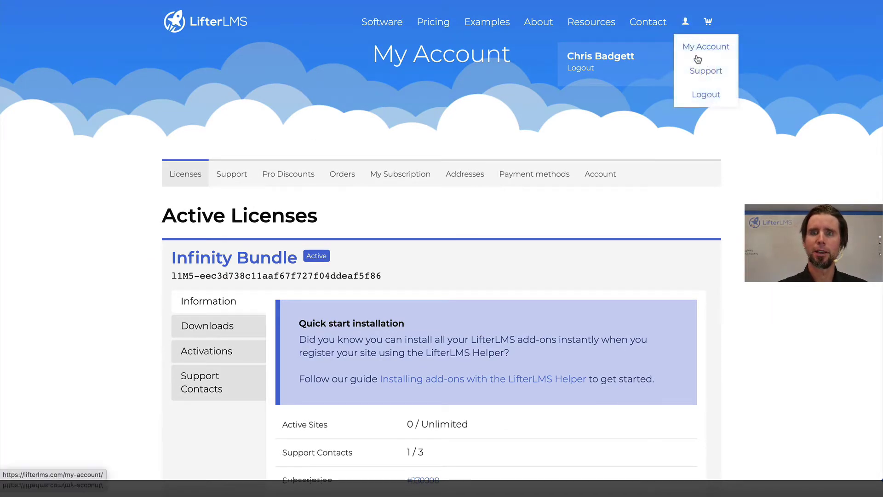
{"action": "scroll", "coordinate": [255, 222], "scroll_direction": "down", "scroll_amount": 1}
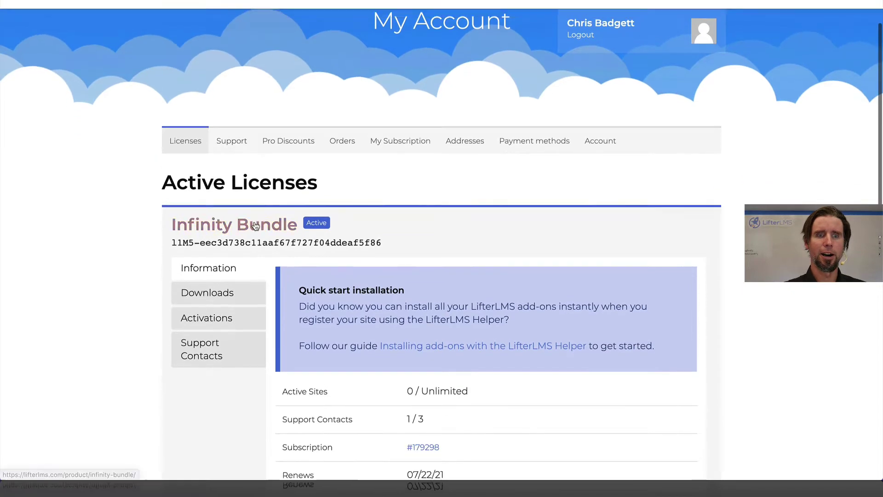
{"action": "scroll", "coordinate": [255, 226], "scroll_direction": "up", "scroll_amount": 2}
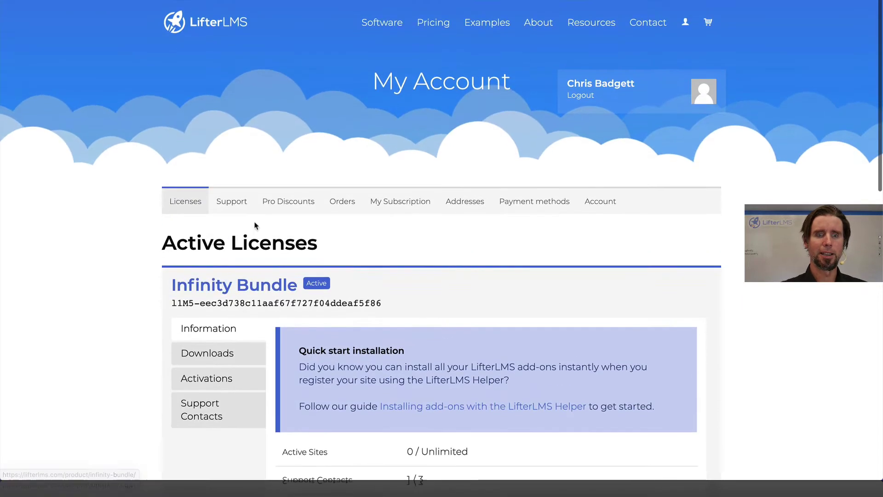
{"action": "left_click", "coordinate": [221, 346]}
{"action": "scroll", "coordinate": [505, 341], "scroll_direction": "down", "scroll_amount": 1}
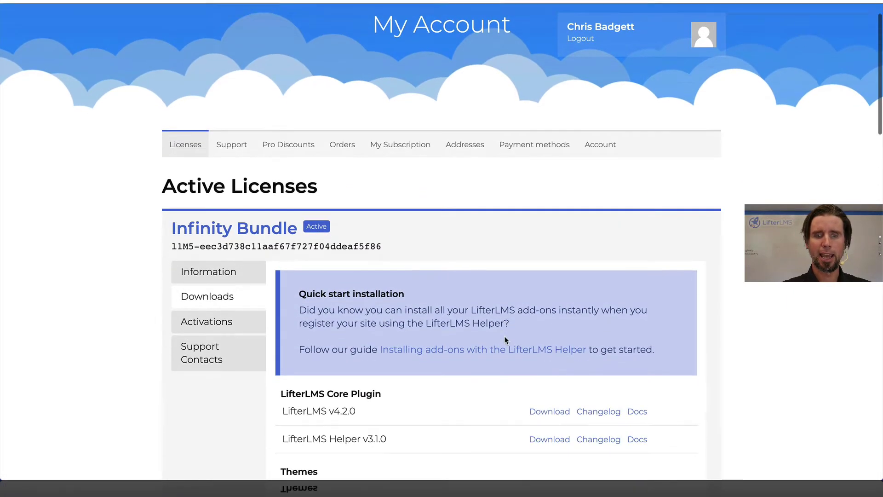
Step: Download the LifterLMS core 4.2.0 and Helper zips, then copy the license key
{"action": "left_click", "coordinate": [542, 413]}
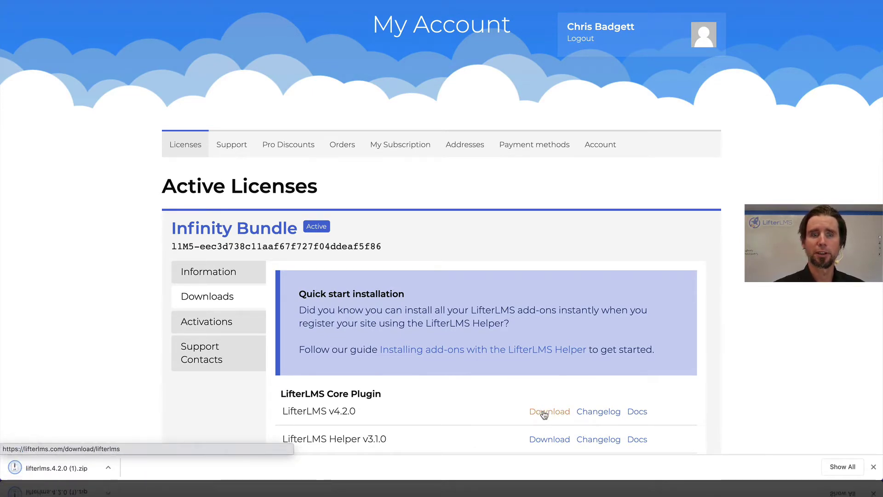
{"action": "left_click", "coordinate": [545, 442]}
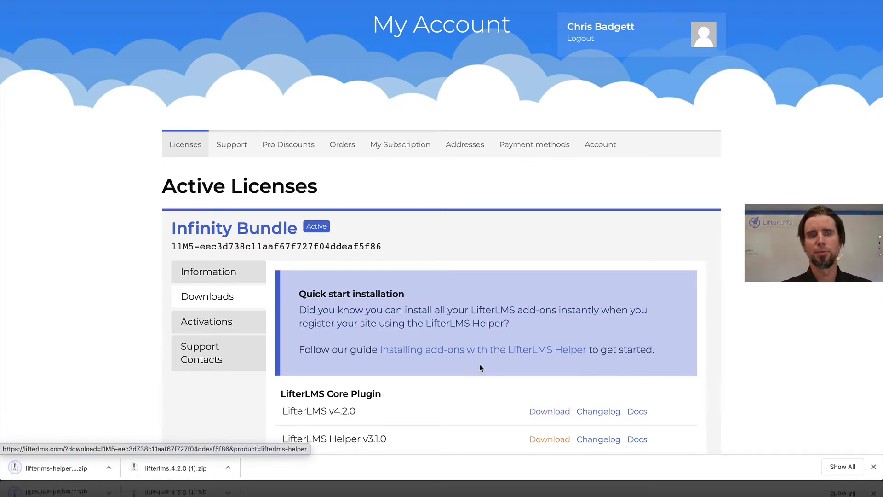
{"action": "left_click_drag", "start_coordinate": [384, 246], "coordinate": [170, 251]}
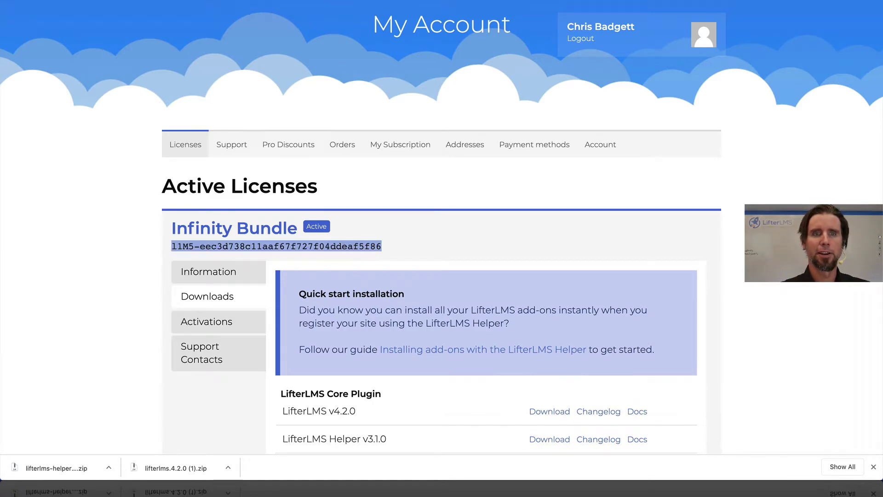
{"action": "key", "text": "ctrl+Tab"}
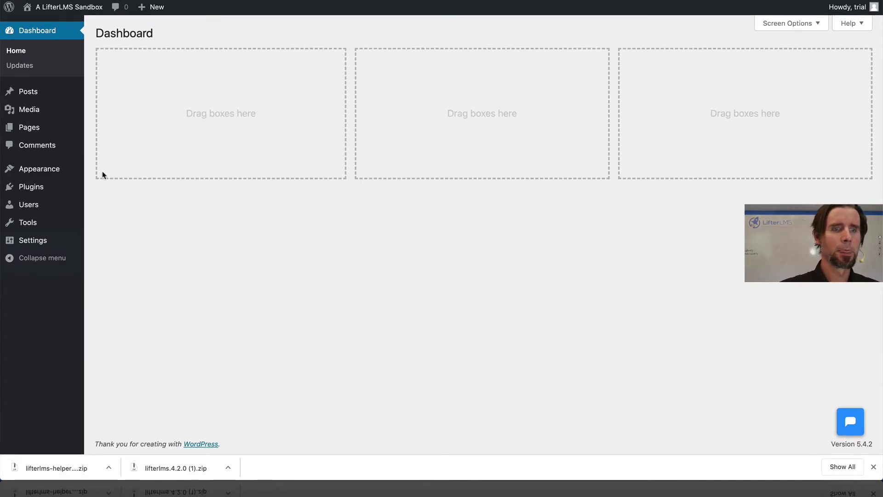
Step: Upload and install the LifterLMS plugin from lifterlms.4.2.0 (1).zip via Plugins > Add New
{"action": "left_click", "coordinate": [32, 186]}
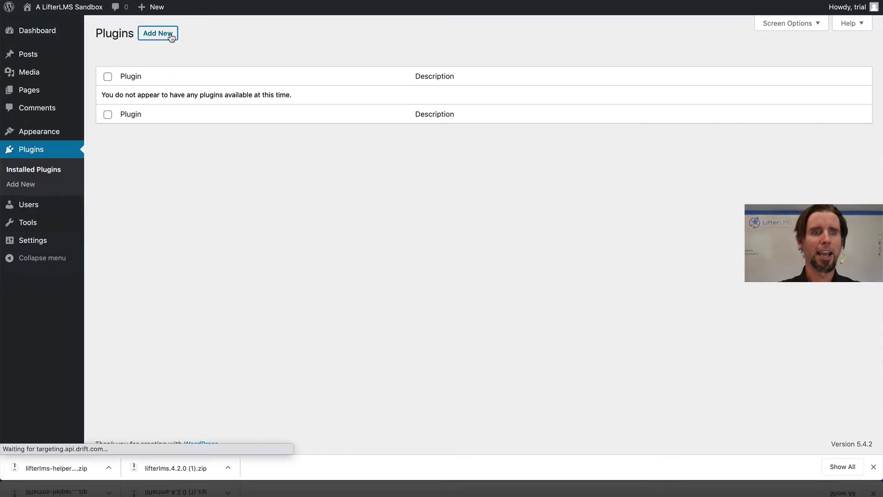
{"action": "left_click", "coordinate": [171, 36]}
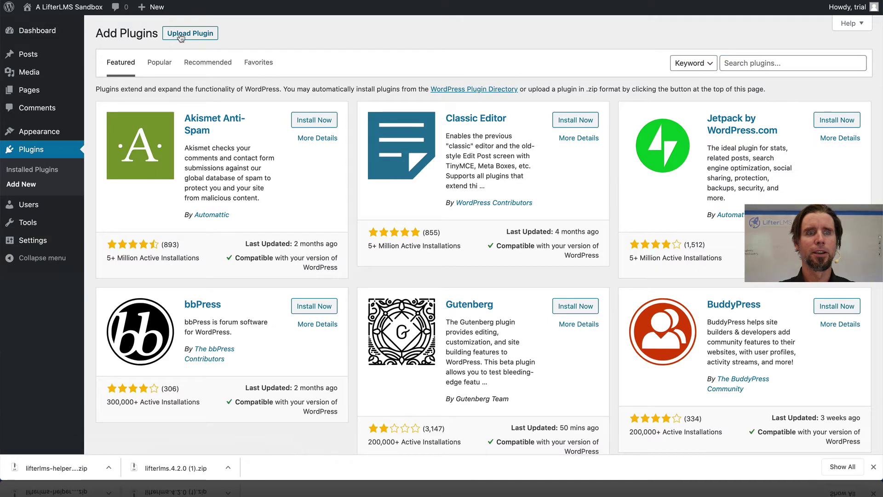
{"action": "left_click", "coordinate": [181, 36]}
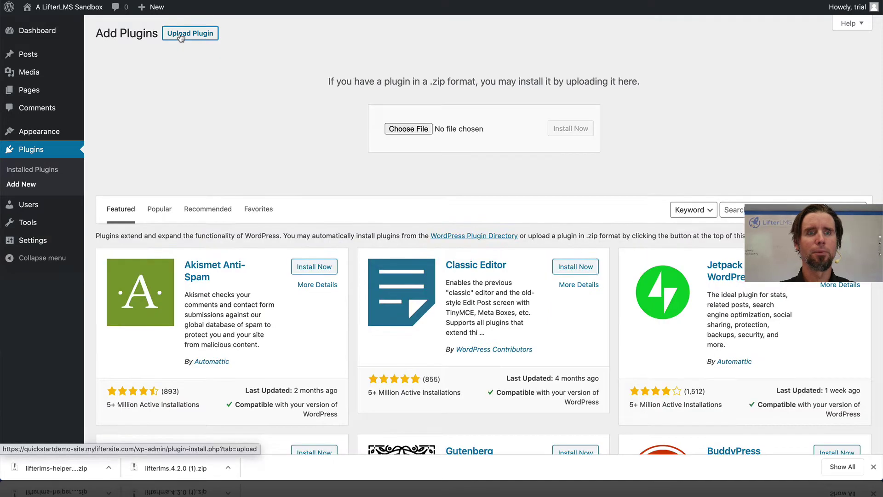
{"action": "left_click", "coordinate": [409, 129]}
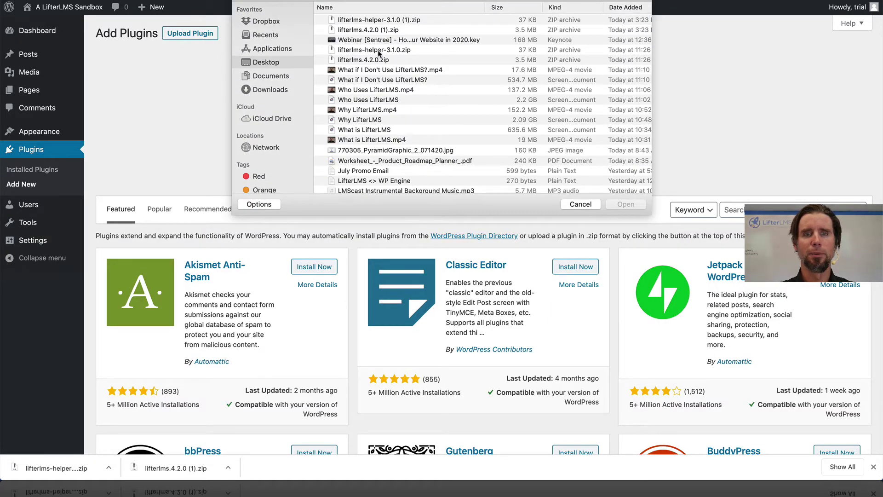
{"action": "left_click", "coordinate": [363, 30]}
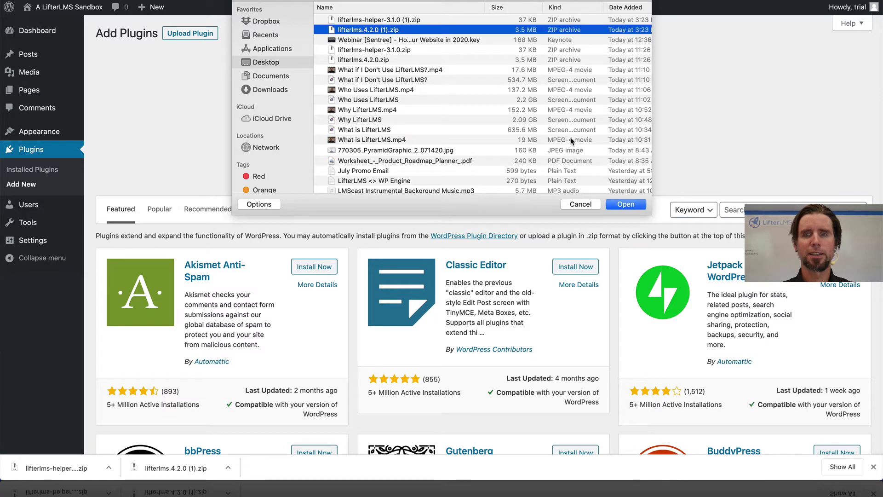
{"action": "left_click", "coordinate": [630, 206]}
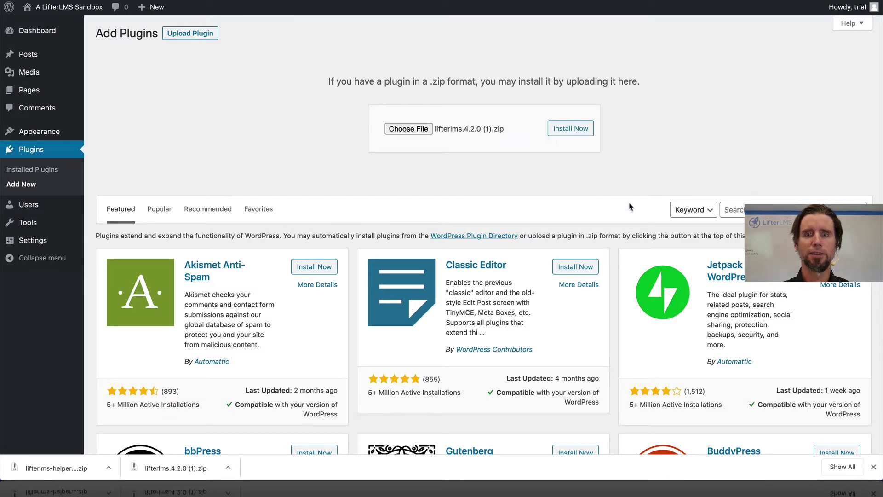
{"action": "left_click", "coordinate": [579, 134]}
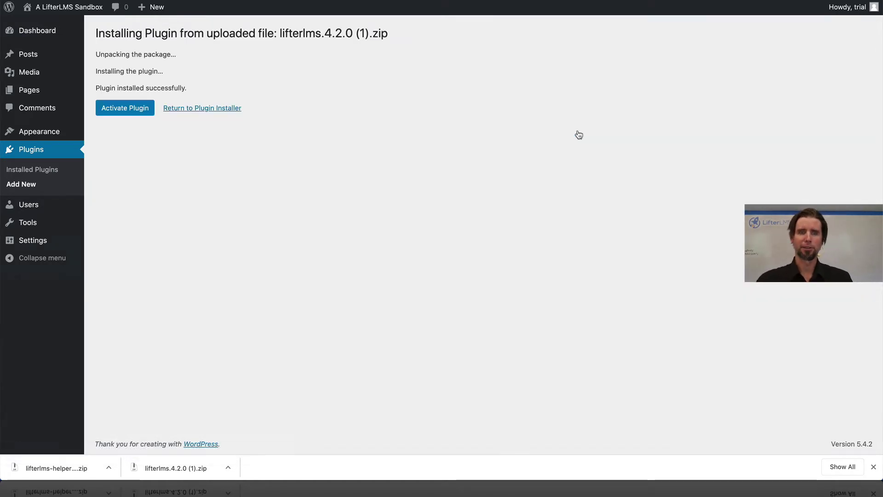
Step: Activate LifterLMS, start its setup wizard and save the default page setup
{"action": "left_click", "coordinate": [132, 109]}
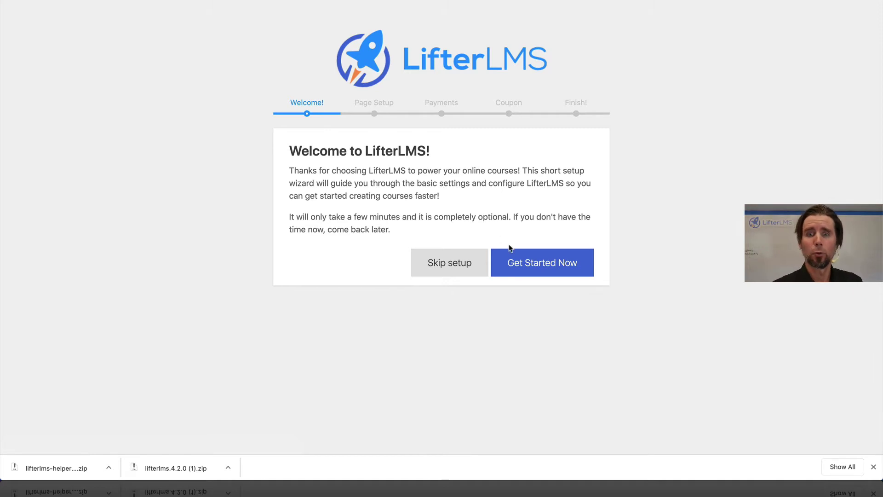
{"action": "left_click", "coordinate": [536, 263]}
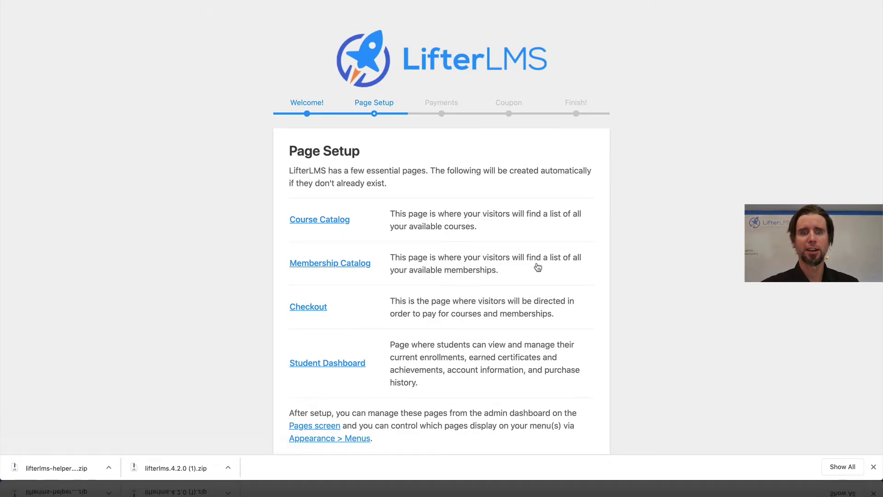
{"action": "scroll", "coordinate": [538, 267], "scroll_direction": "down", "scroll_amount": 4}
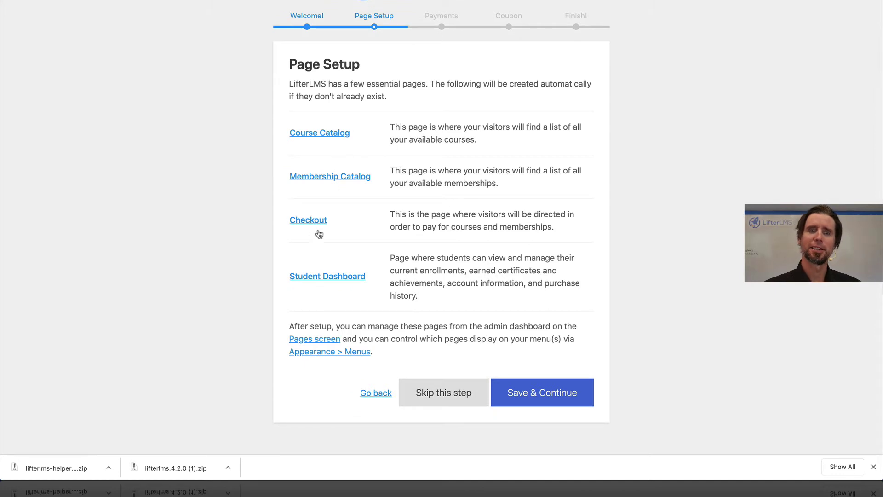
{"action": "left_click", "coordinate": [520, 386]}
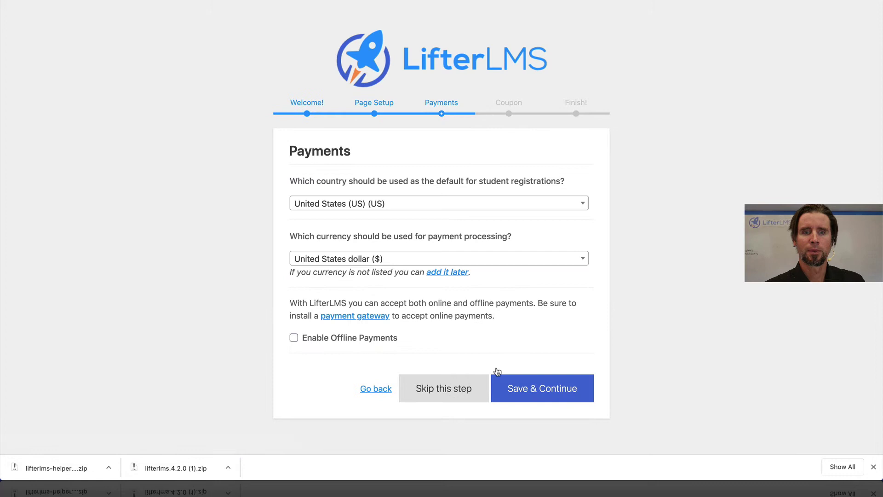
Step: Keep United States with offline payments, allow usage sharing, and install a sample course
{"action": "left_click", "coordinate": [326, 205]}
{"action": "left_click", "coordinate": [331, 275]}
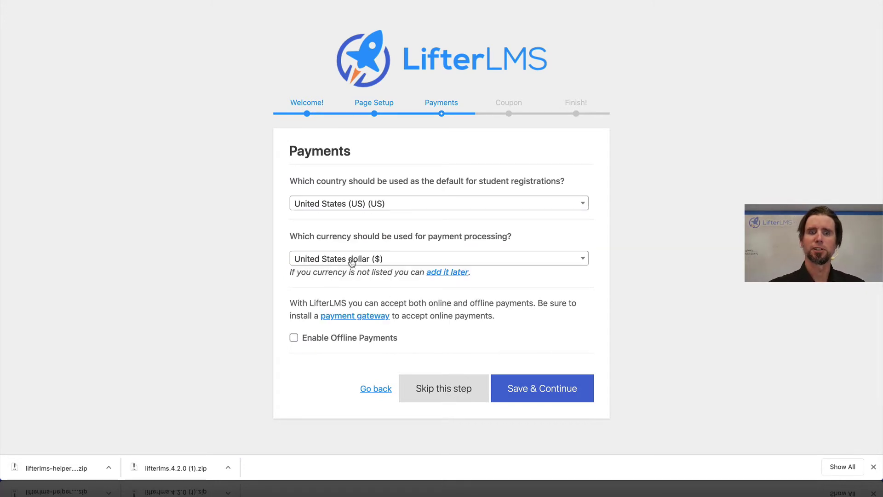
{"action": "left_click", "coordinate": [294, 338]}
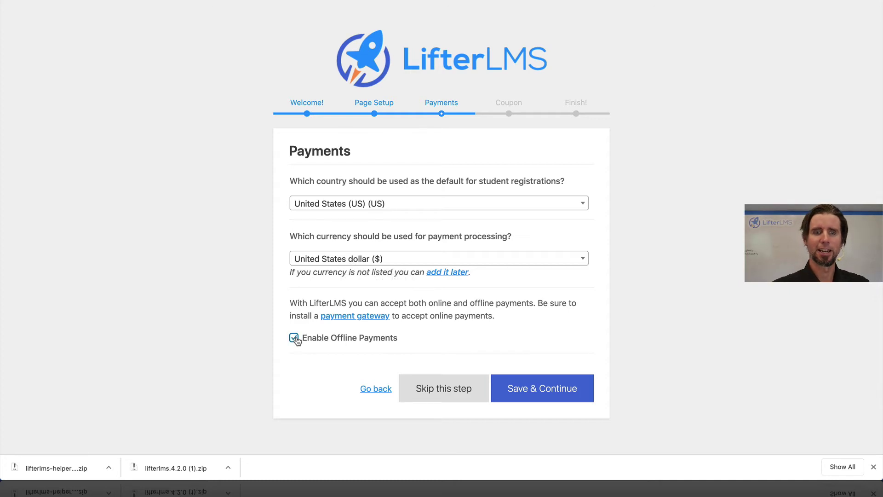
{"action": "left_click", "coordinate": [534, 386]}
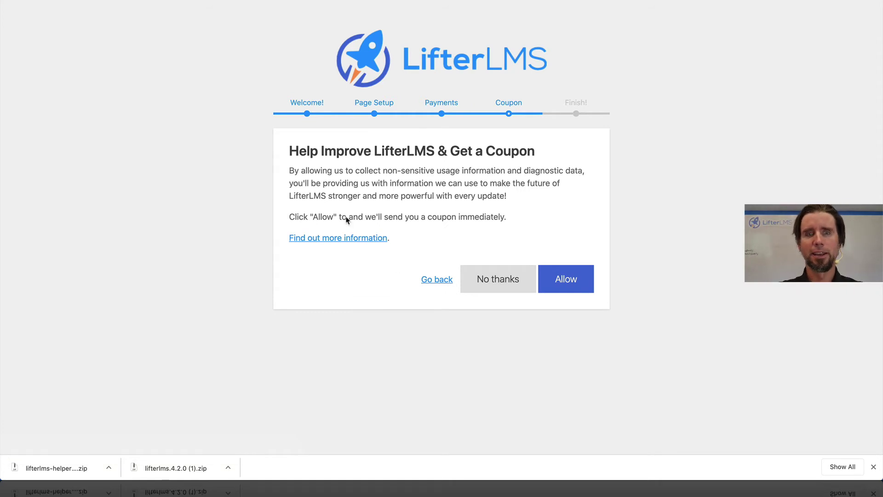
{"action": "left_click", "coordinate": [573, 284]}
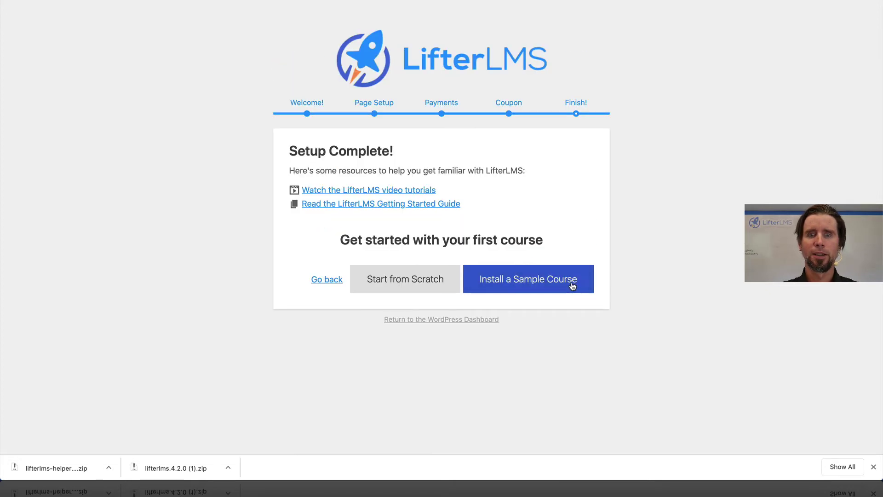
{"action": "left_click", "coordinate": [523, 288]}
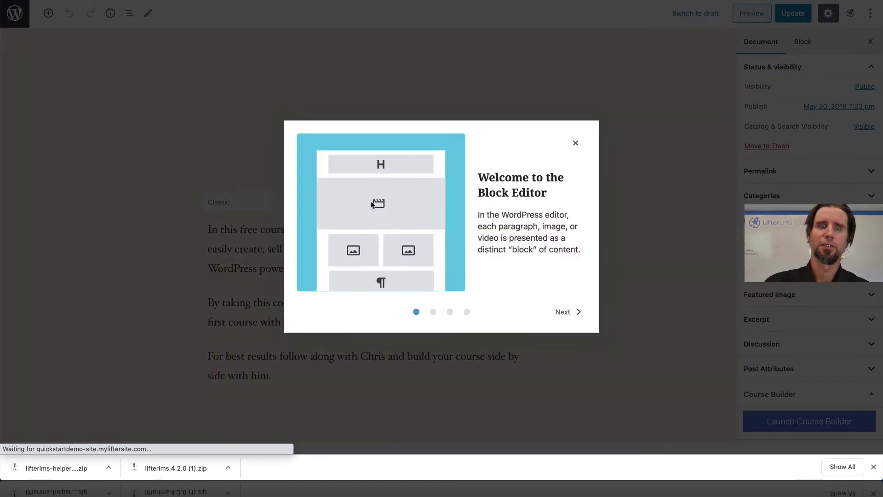
Step: Close the block editor welcome guide and go back to the Courses list
{"action": "left_click", "coordinate": [575, 142]}
{"action": "left_click", "coordinate": [15, 14]}
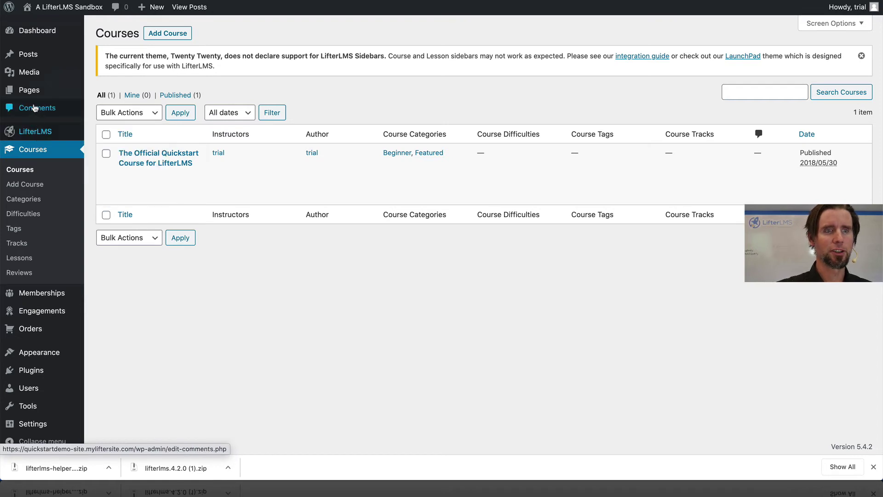
{"action": "mouse_move", "coordinate": [32, 92]}
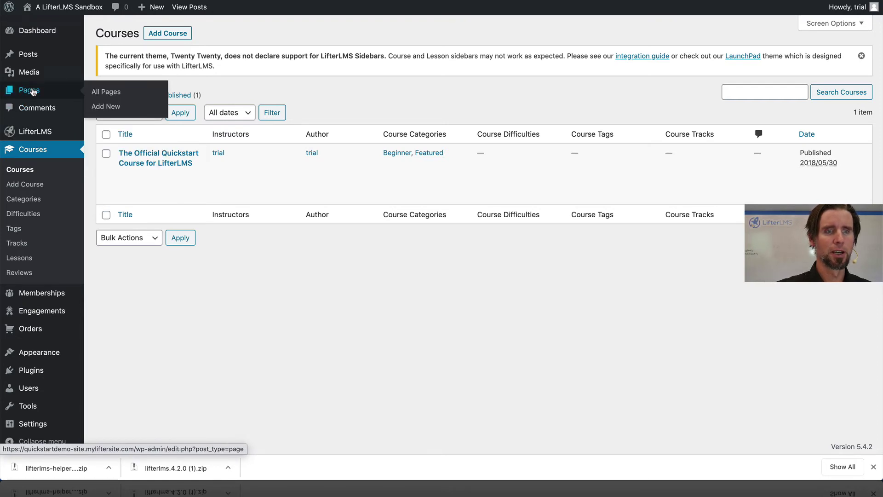
Step: Upload lifterlms-helper-3.1.0 (1).zip, install it, and activate the LifterLMS Helper plugin
{"action": "left_click", "coordinate": [37, 374]}
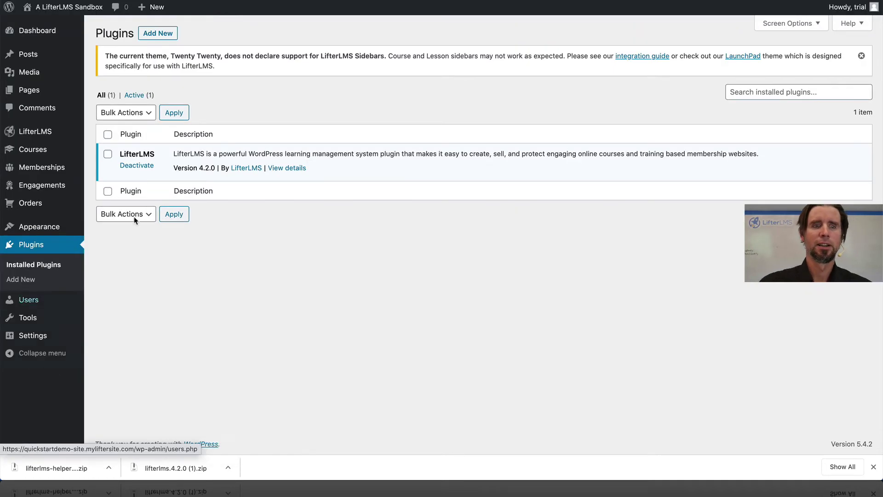
{"action": "left_click", "coordinate": [171, 36]}
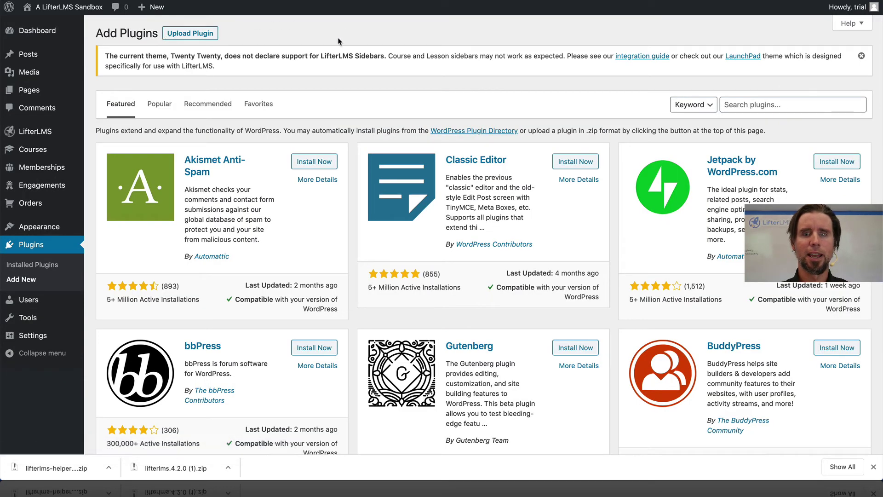
{"action": "left_click", "coordinate": [209, 33]}
{"action": "left_click", "coordinate": [409, 171]}
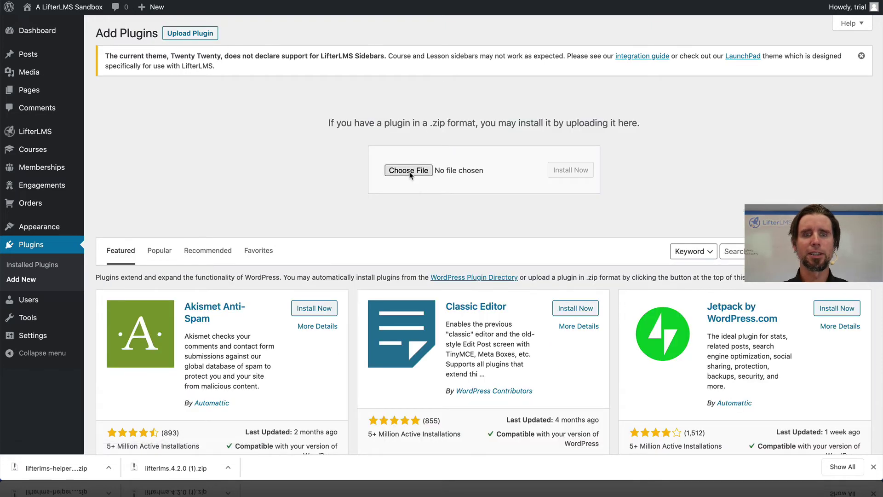
{"action": "left_click", "coordinate": [373, 22]}
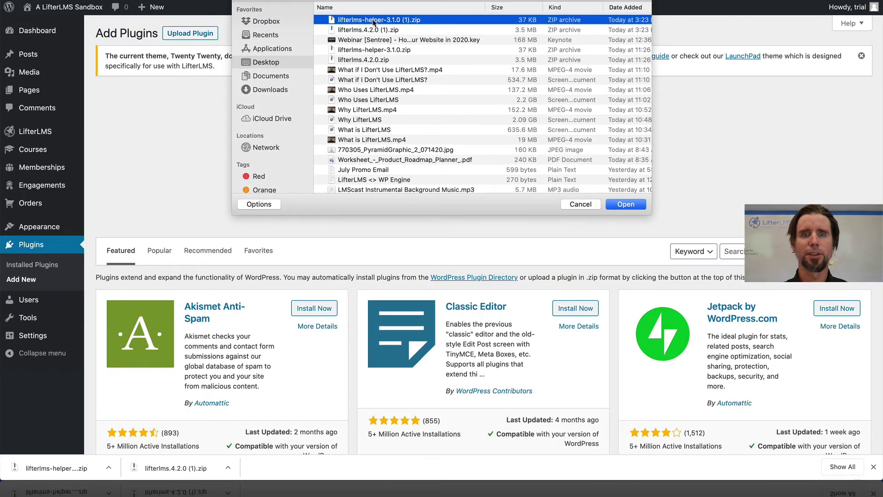
{"action": "left_click", "coordinate": [630, 205]}
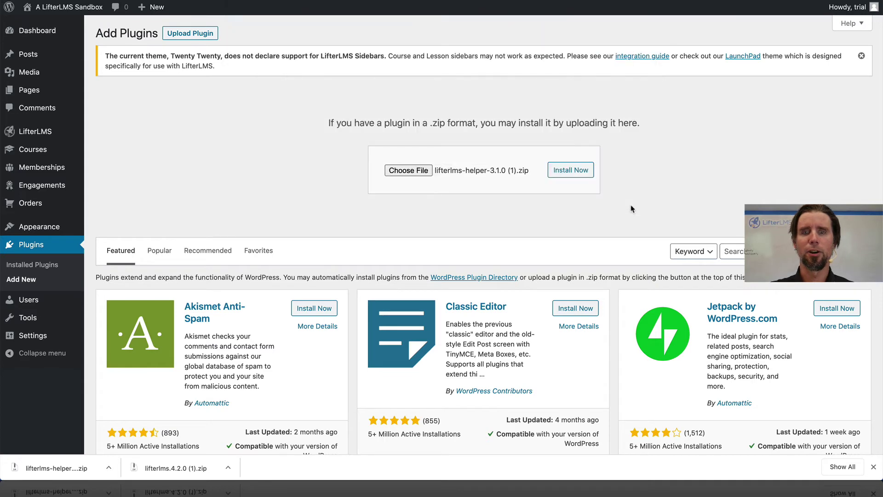
{"action": "left_click", "coordinate": [583, 174]}
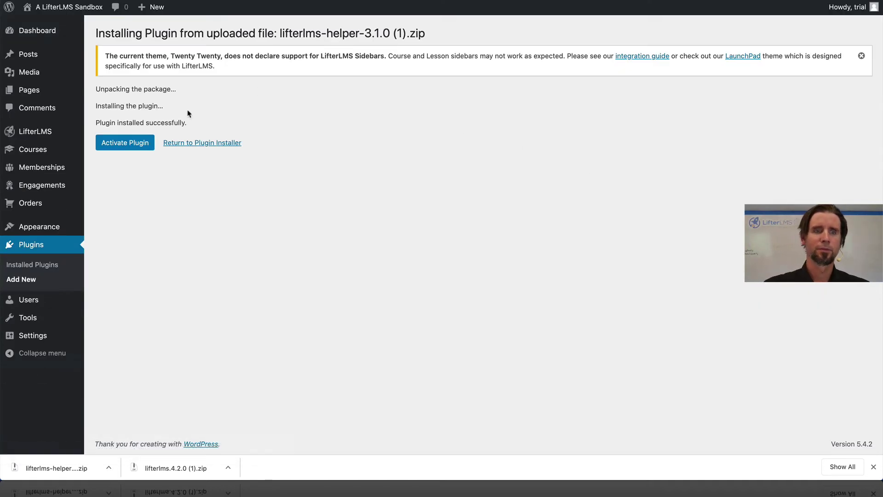
{"action": "left_click", "coordinate": [137, 146]}
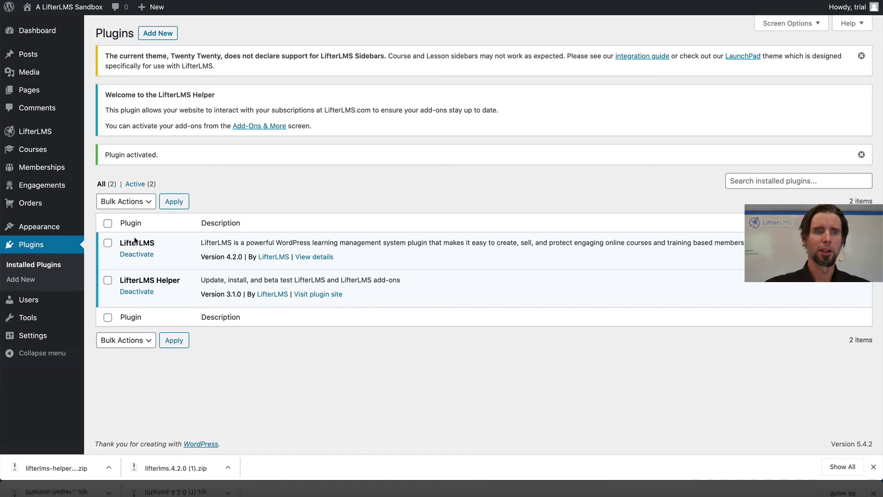
Step: Paste the copied license key under My License Keys on the LifterLMS Add-ons page
{"action": "mouse_move", "coordinate": [49, 134]}
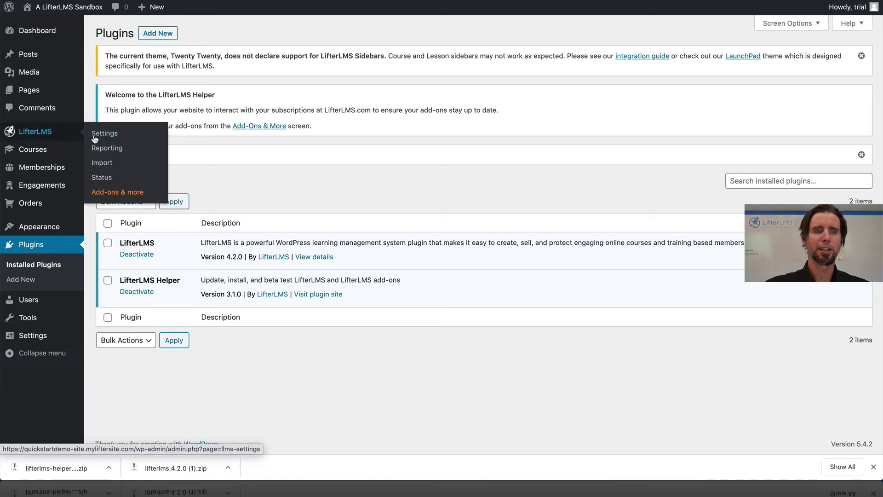
{"action": "left_click", "coordinate": [113, 193]}
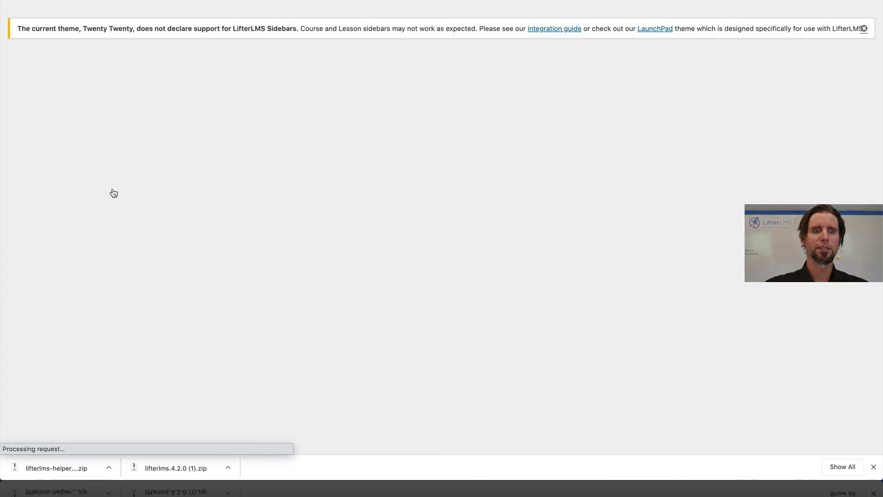
{"action": "left_click", "coordinate": [171, 97]}
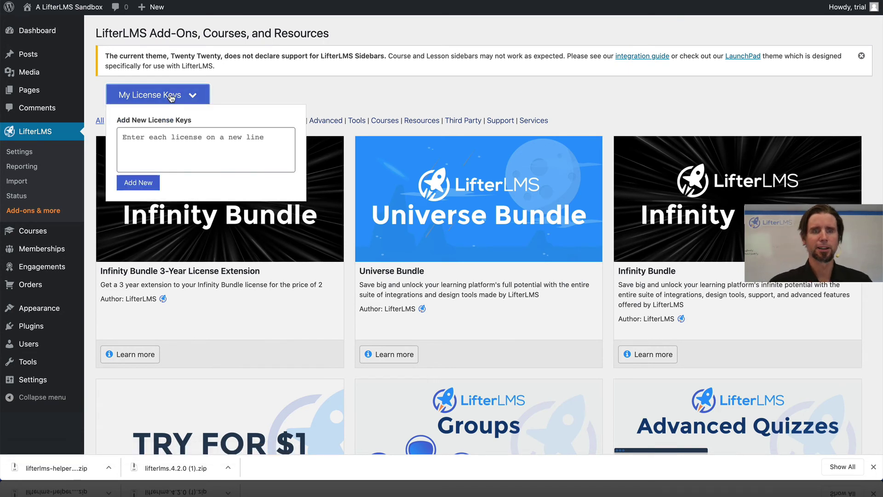
{"action": "left_click", "coordinate": [175, 146]}
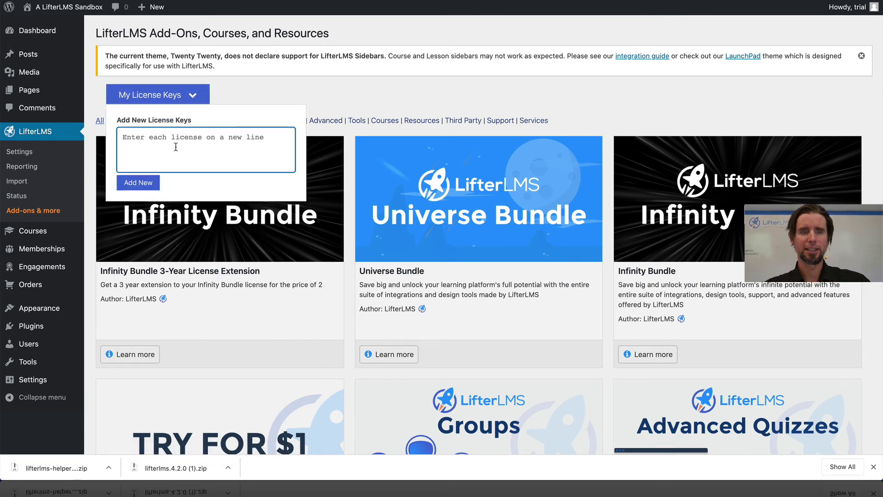
{"action": "key", "text": "ctrl+v"}
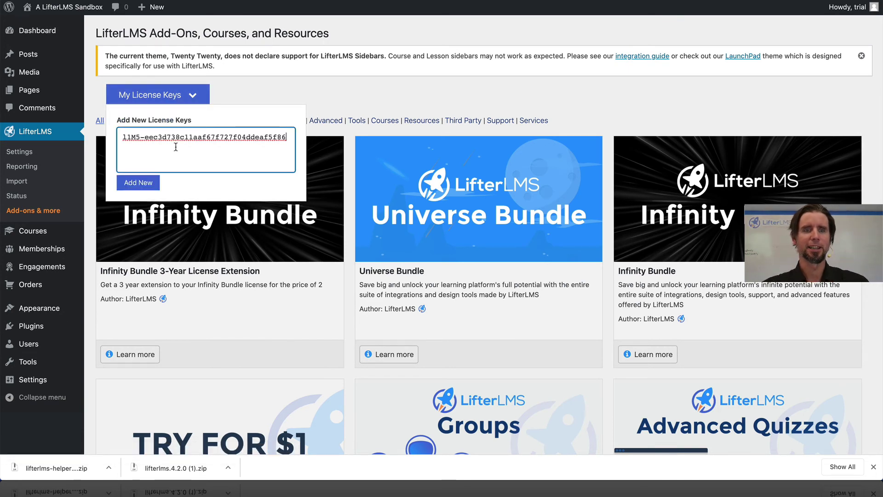
{"action": "left_click", "coordinate": [142, 183]}
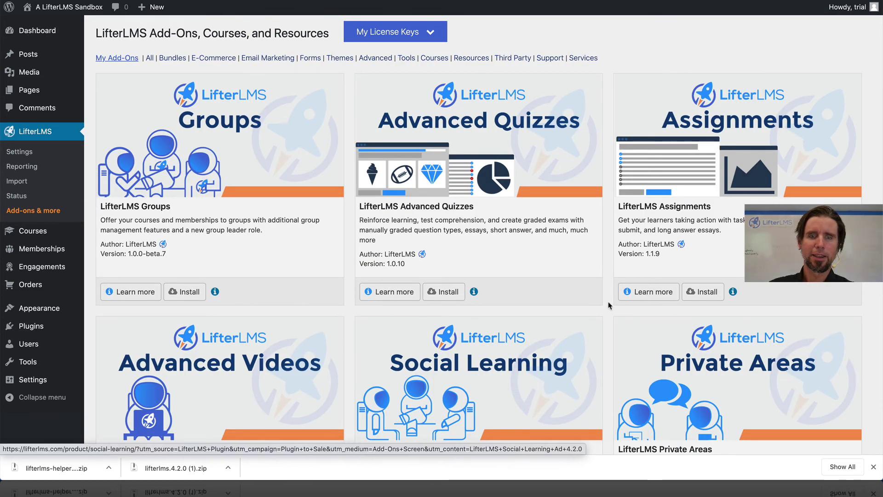
Step: Scroll through My Add-Ons such as Groups, Advanced Quizzes and Assignments
{"action": "scroll", "coordinate": [314, 185], "scroll_direction": "down", "scroll_amount": 2}
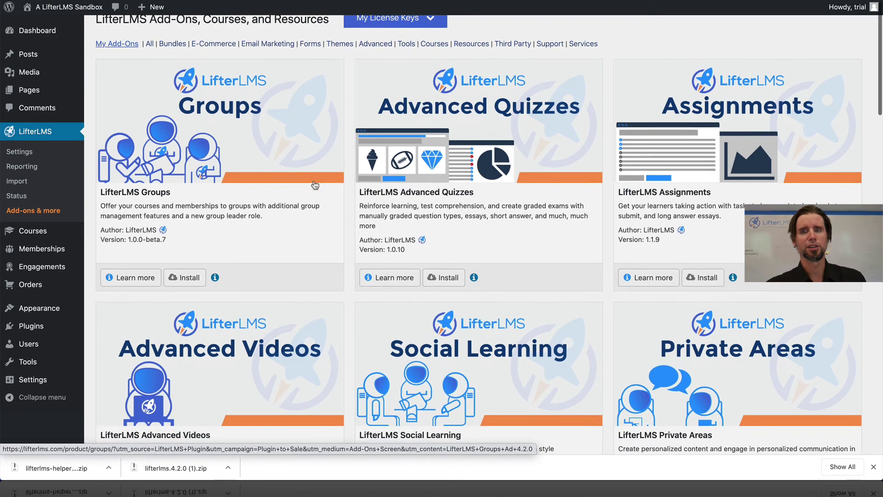
{"action": "scroll", "coordinate": [315, 185], "scroll_direction": "down", "scroll_amount": 3}
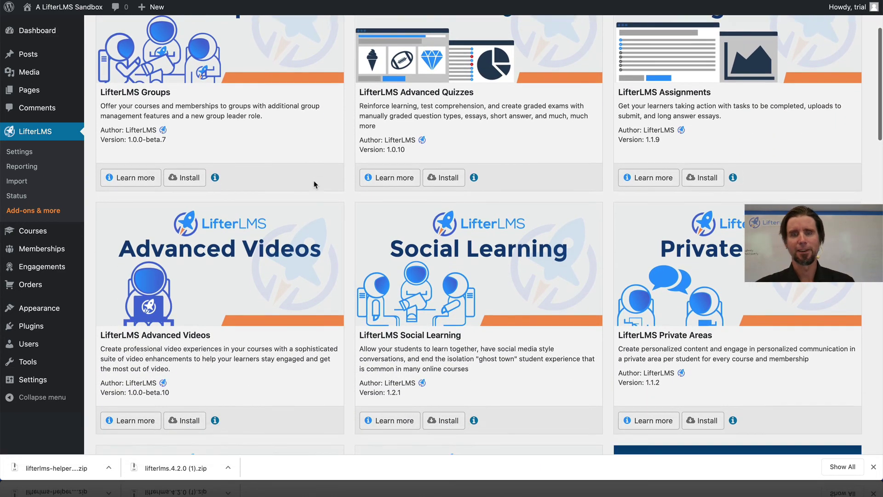
{"action": "scroll", "coordinate": [314, 185], "scroll_direction": "down", "scroll_amount": 5}
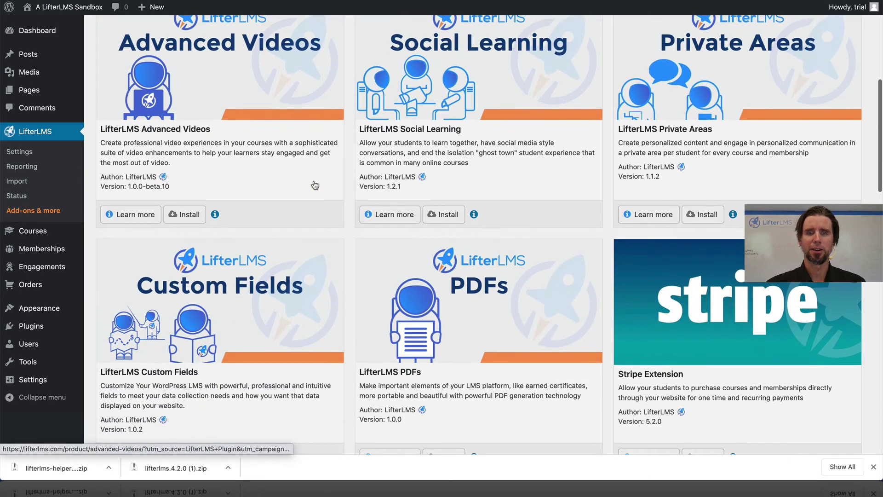
{"action": "scroll", "coordinate": [315, 185], "scroll_direction": "down", "scroll_amount": 2}
{"action": "scroll", "coordinate": [315, 185], "scroll_direction": "up", "scroll_amount": 8}
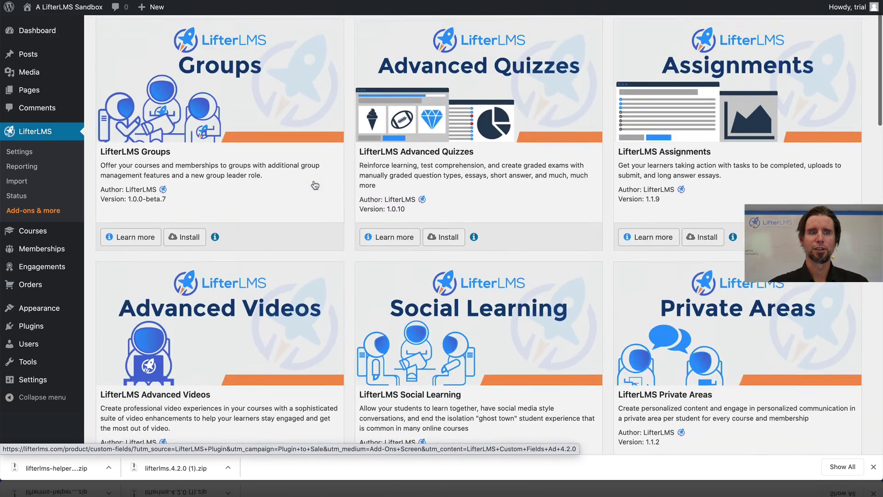
{"action": "scroll", "coordinate": [315, 185], "scroll_direction": "up", "scroll_amount": 2}
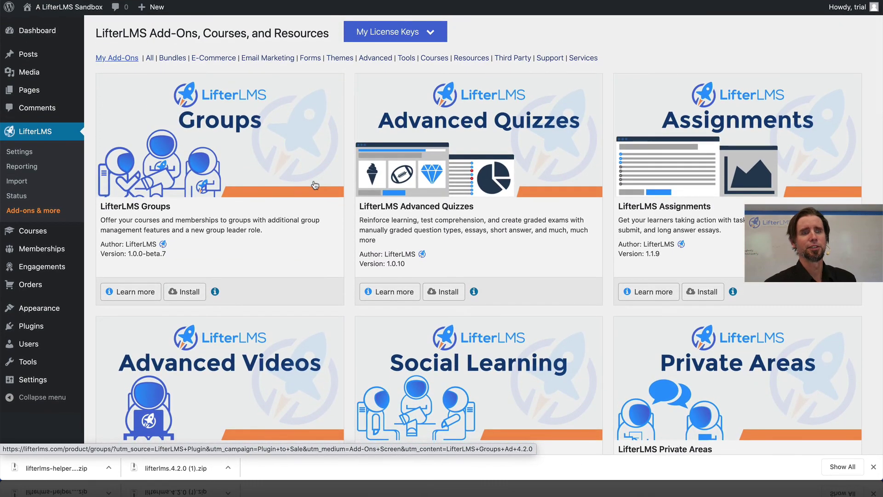